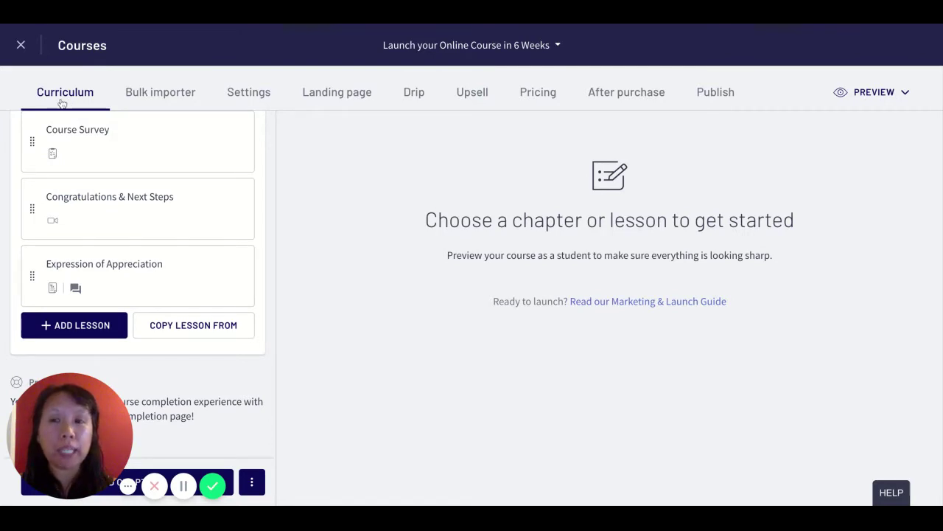
- Add a new lesson below the last one to list the lesson types, Video through Live (beta)
click(79, 327)
scroll(159, 344, down, 3)
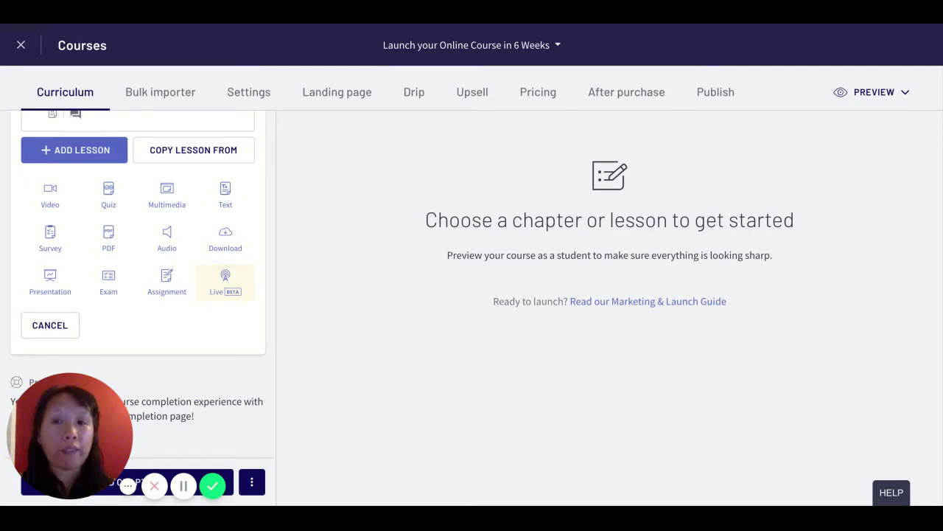
- Choose the Live (beta) type to create a draft 'New lesson' with Zoom setup
click(225, 280)
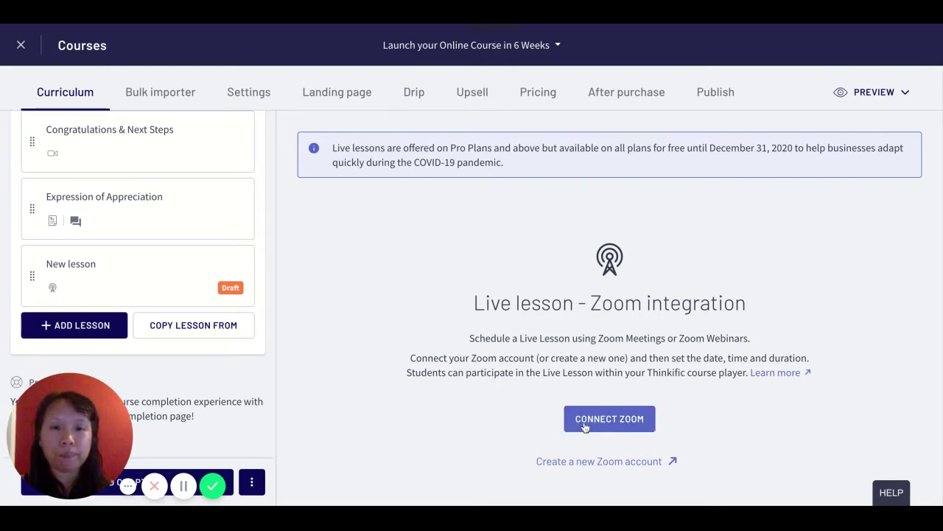
- Connect Zoom by signing in with the Google account
click(584, 425)
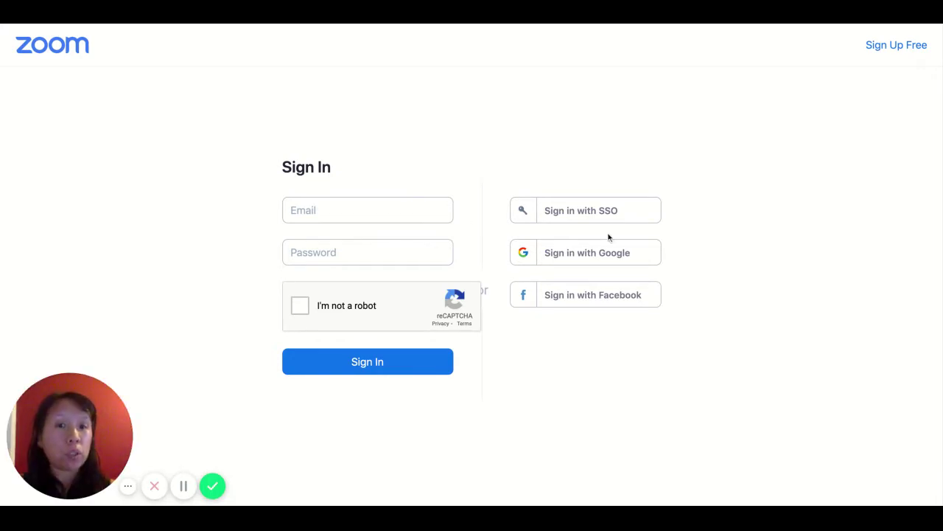
click(624, 257)
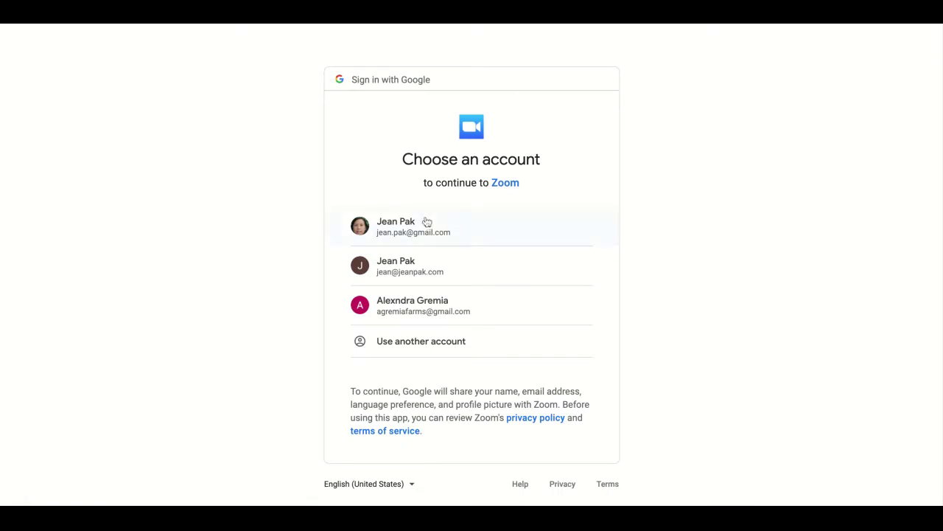
click(418, 226)
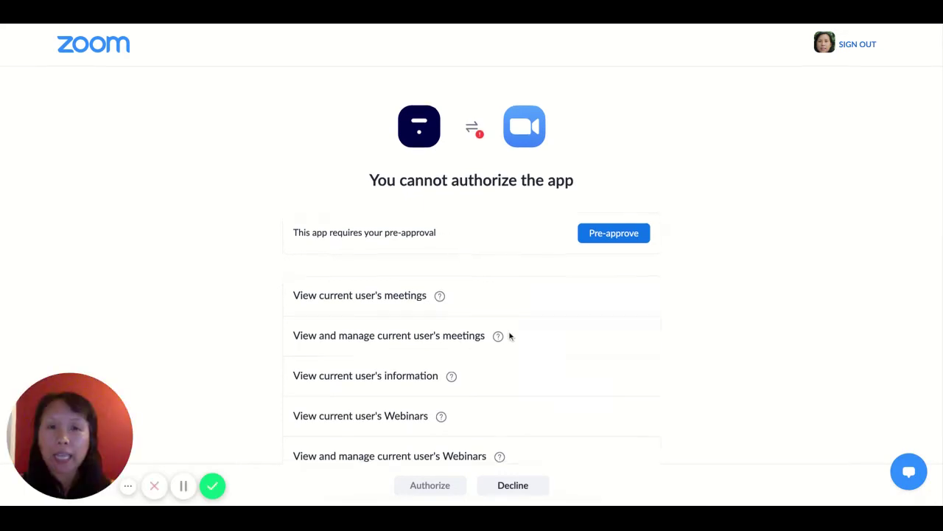
- Pre-approve the Thinkific app and authorize its access to the Zoom account
scroll(509, 336, down, 1)
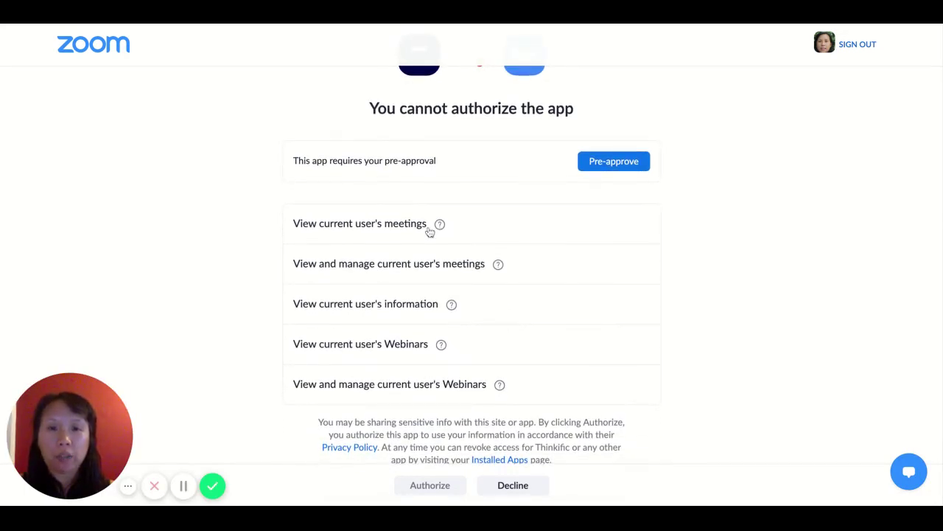
scroll(431, 232, up, 1)
scroll(454, 308, down, 1)
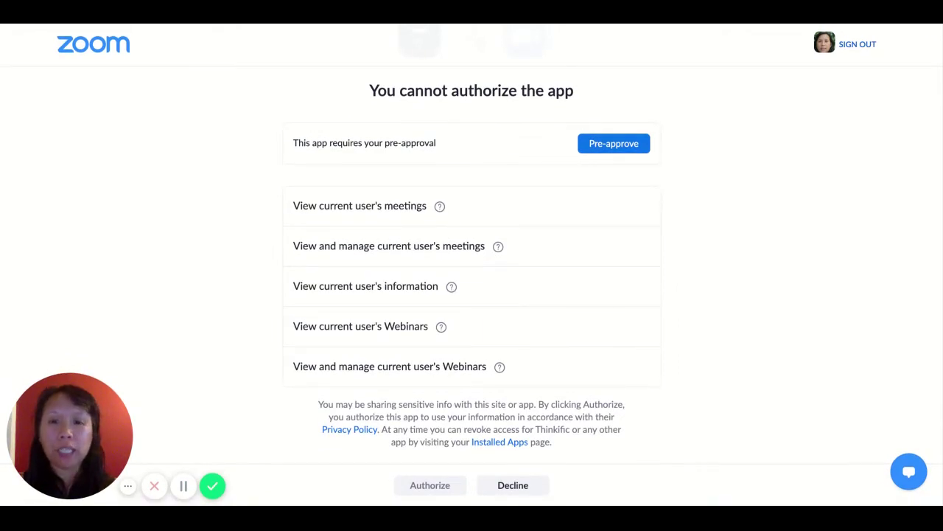
scroll(600, 240, up, 1)
click(600, 240)
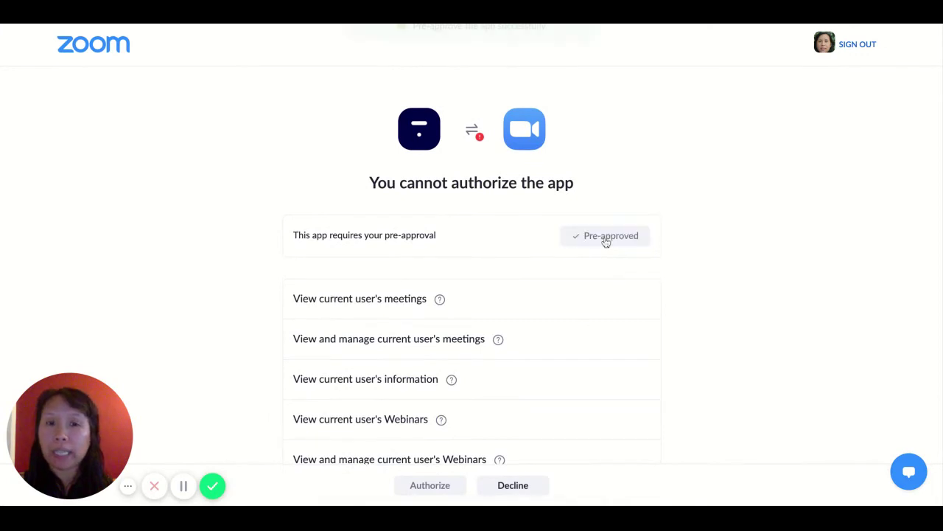
scroll(583, 339, down, 2)
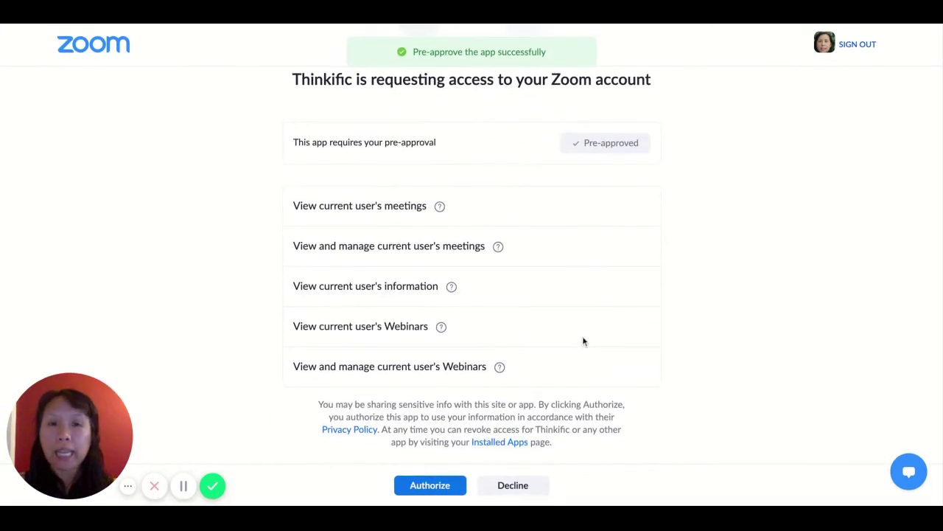
click(431, 490)
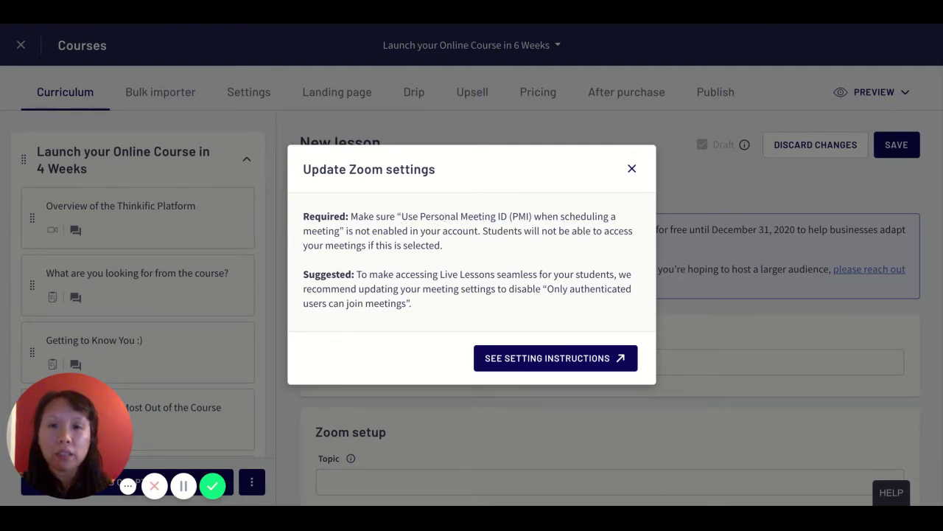
- Back in the lesson editor, highlight the authenticated-users setting in the Update Zoom settings notice
click(184, 487)
click(184, 487)
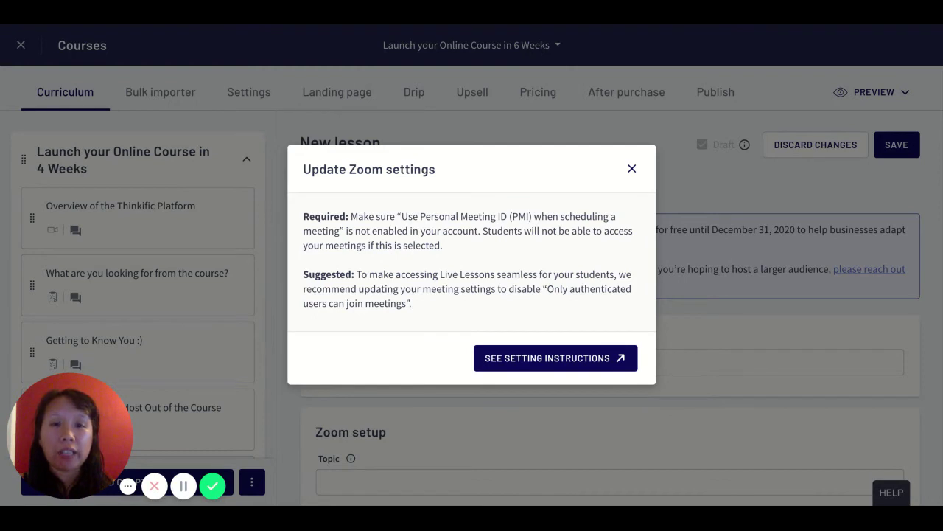
drag(547, 288, 606, 288)
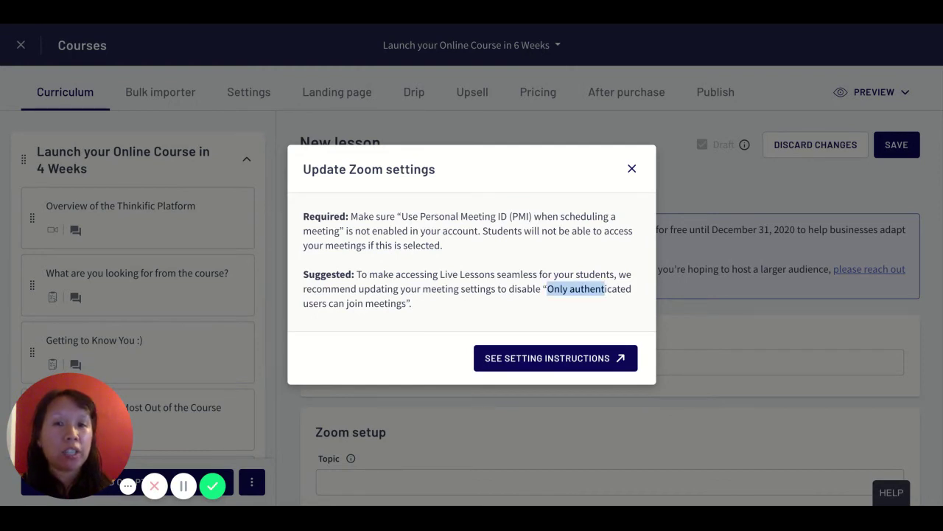
- Dismiss the Zoom notice and title the lesson 'Live Coaching Session'
click(628, 171)
scroll(605, 310, down, 1)
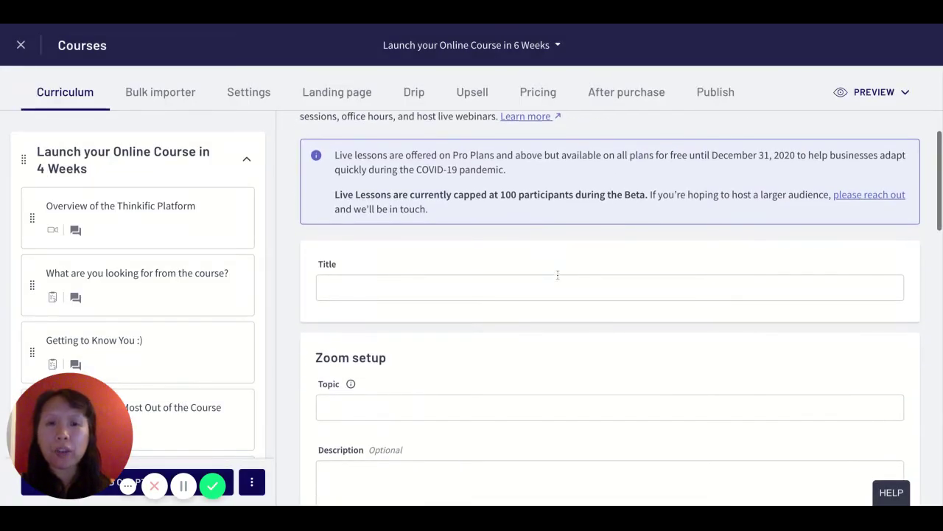
click(560, 284)
text(Live C)
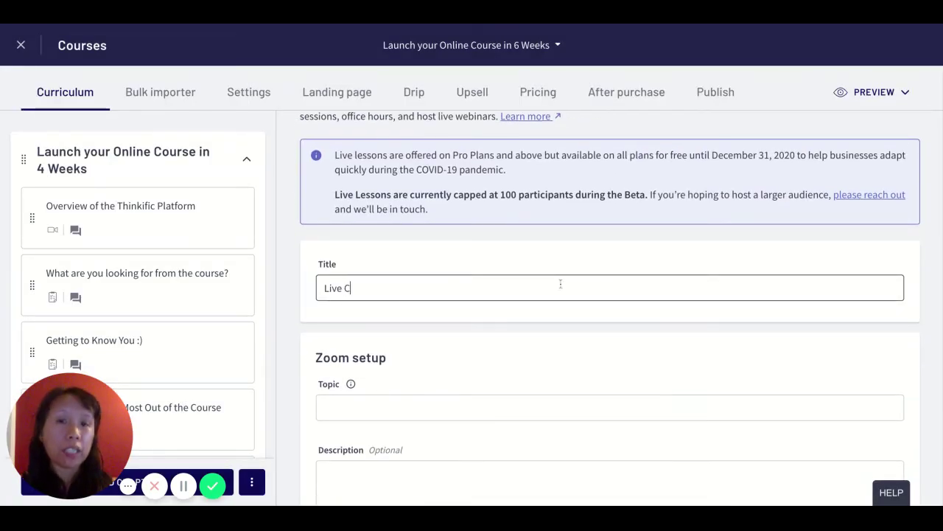
text(oachin)
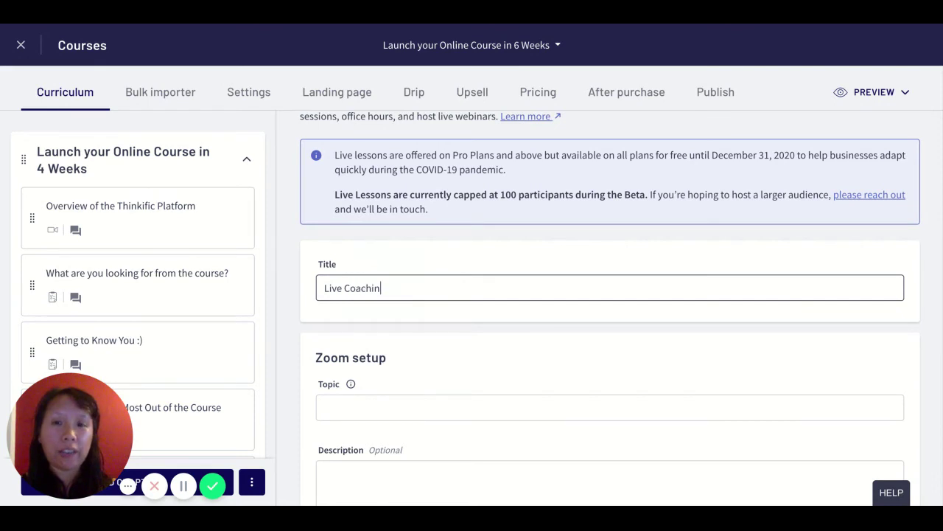
text(g Session)
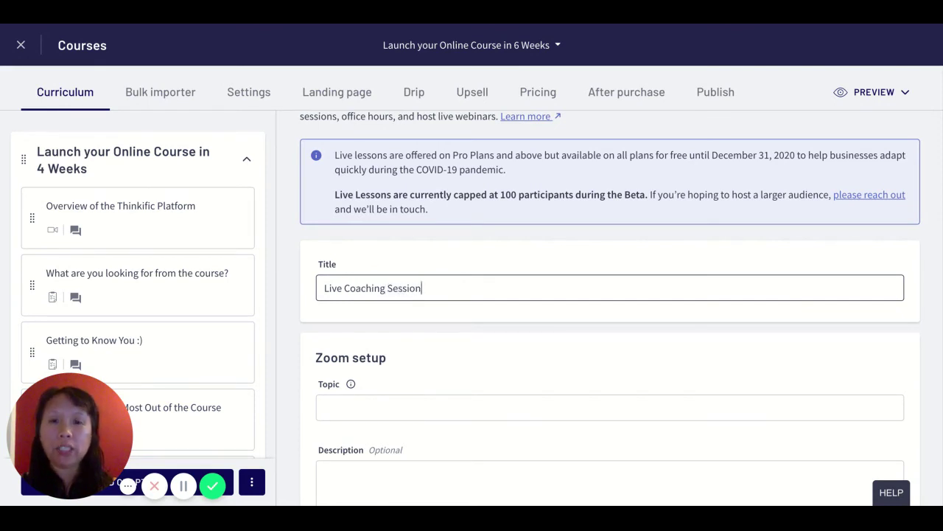
- Enter the topic 'Address Questions & Answers Related to Pre- Sale of your Course' and a description about answering final questions
scroll(529, 295, down, 2)
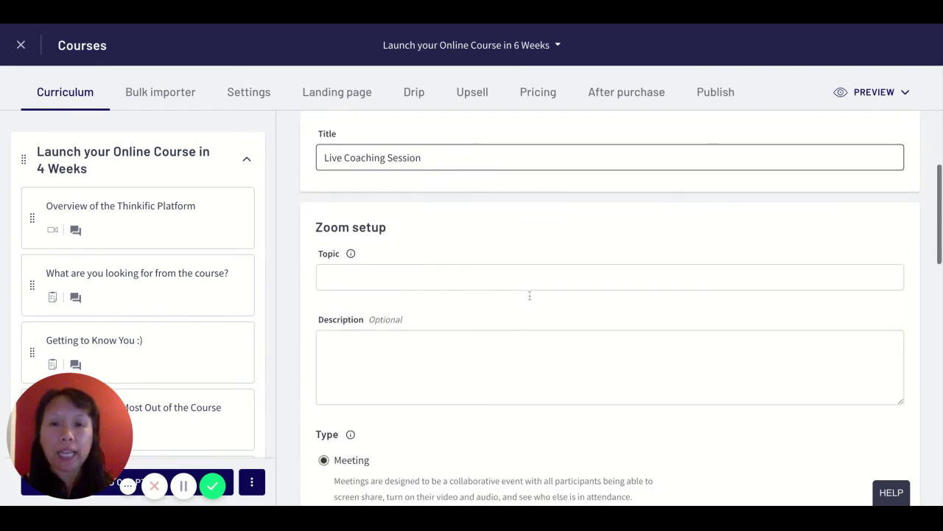
click(422, 285)
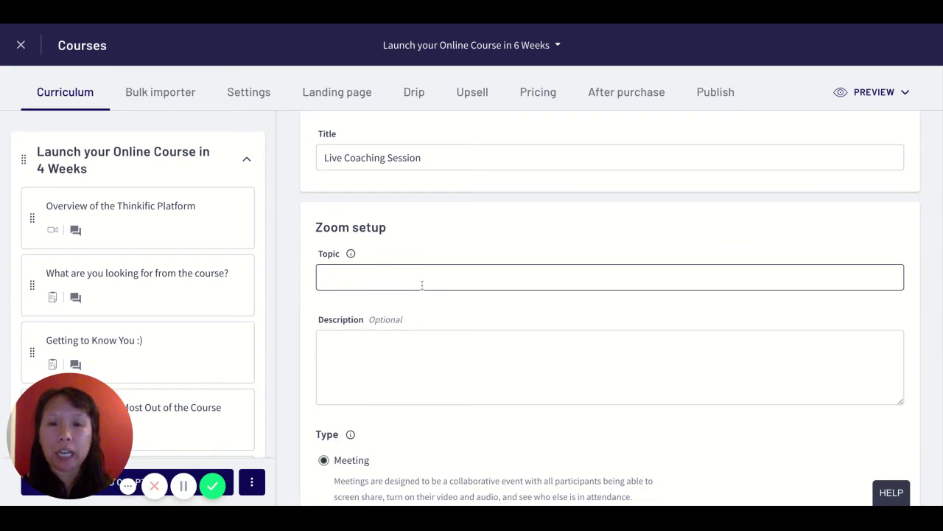
text(Go in)
key(BackSpace)
key(BackSpace)
key(BackSpace)
key(BackSpace)
key(BackSpace)
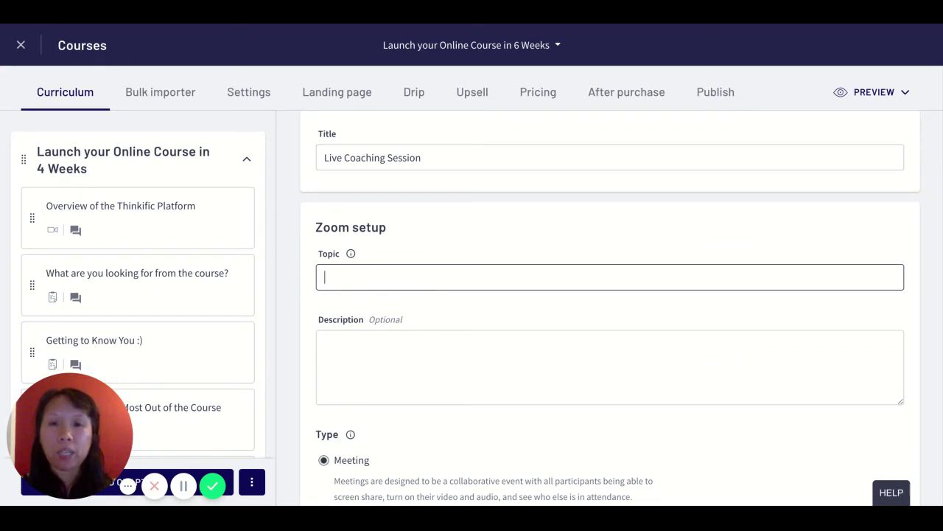
text(Address Questions )
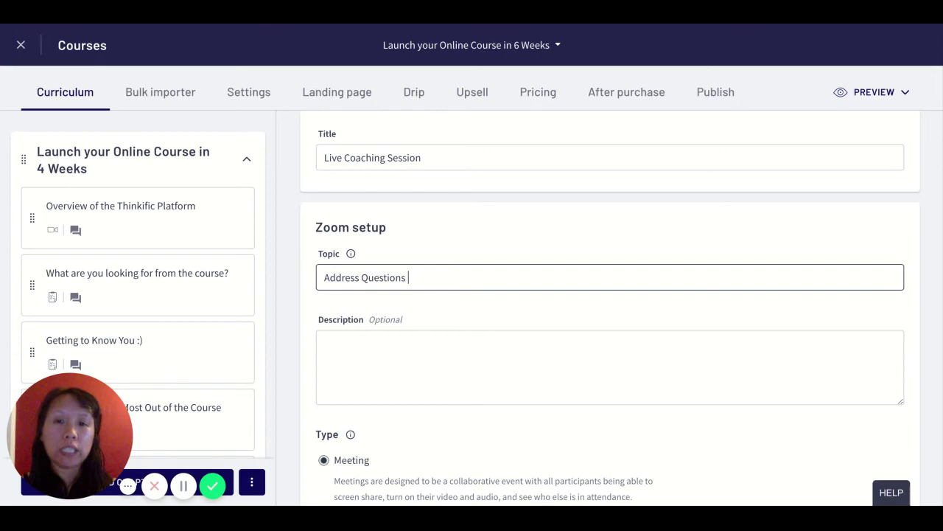
text(& Answers Rela)
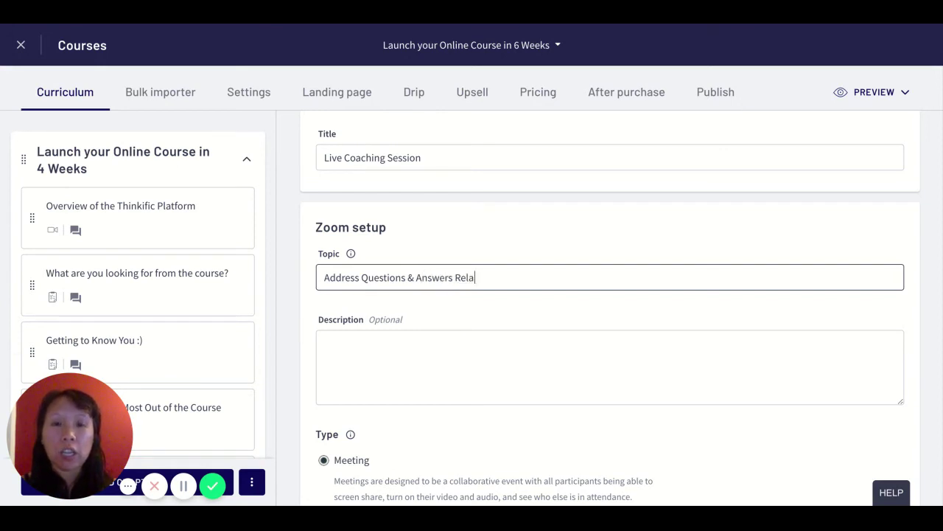
text(ted to Lau)
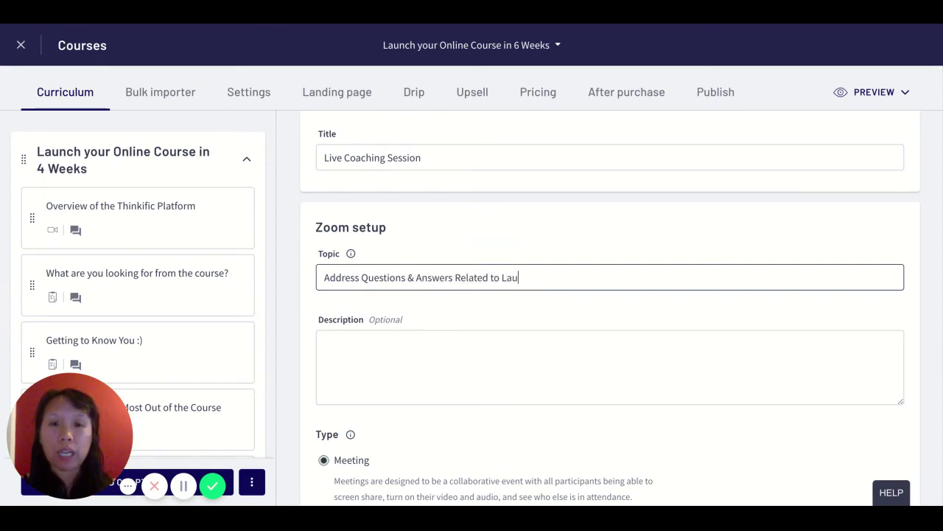
text(ching)
key(BackSpace)
key(BackSpace)
key(BackSpace)
key(BackSpace)
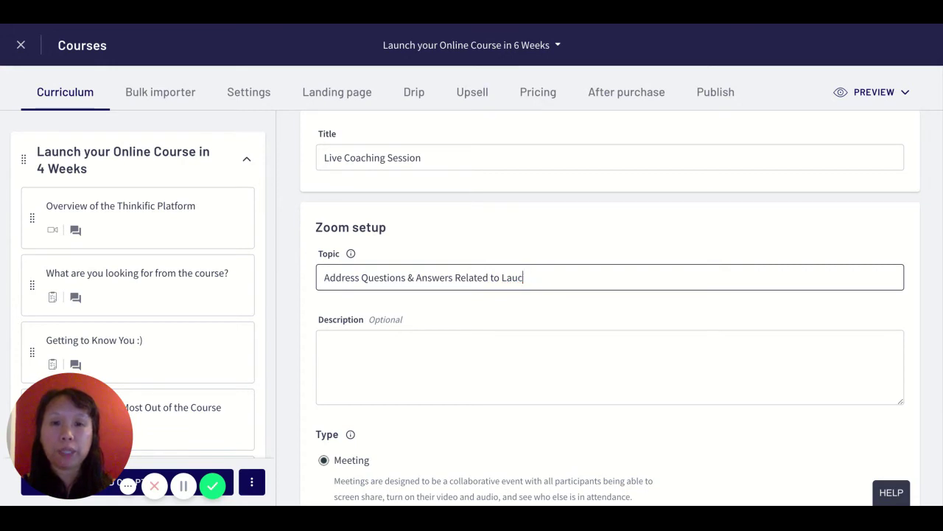
key(BackSpace)
key(BackSpace)
key(BackSpace)
key(BackSpace)
text(Pre- Sal)
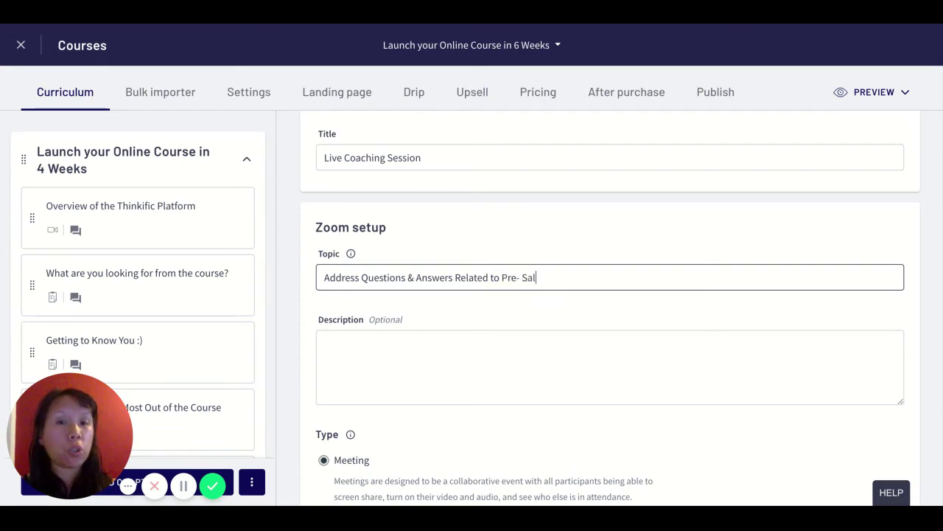
text(e of your Co)
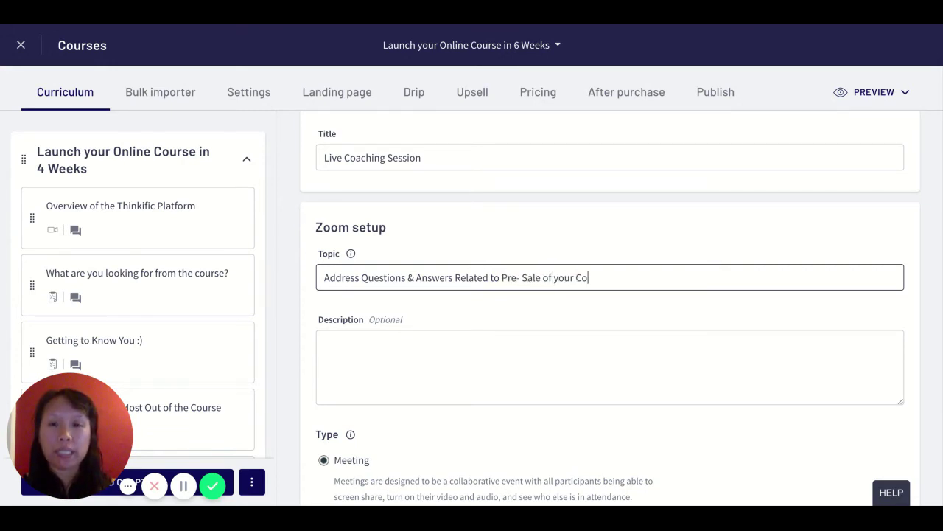
text(urse)
click(360, 362)
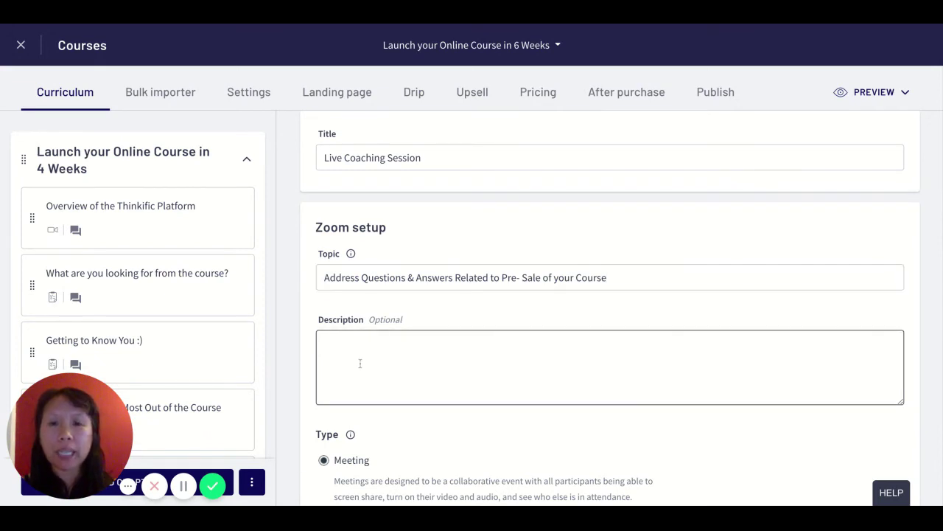
text(This live co)
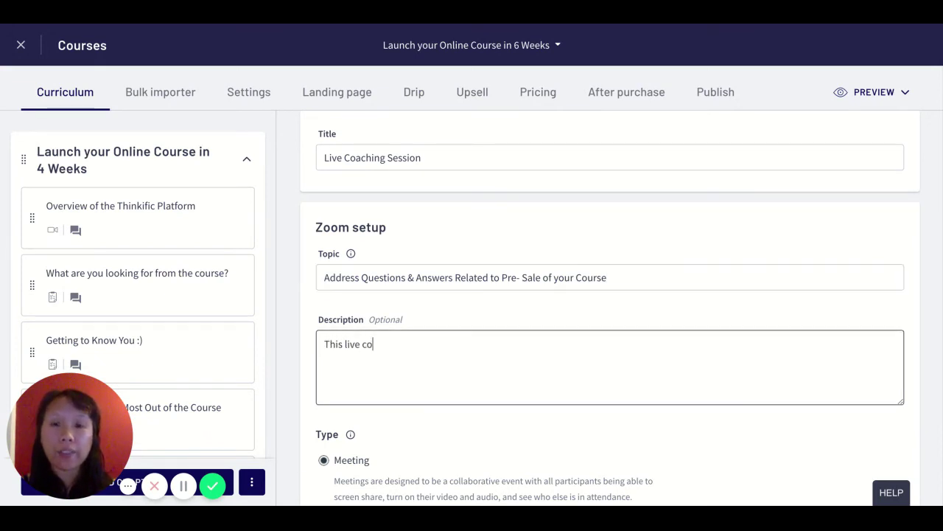
text(aching session is inte)
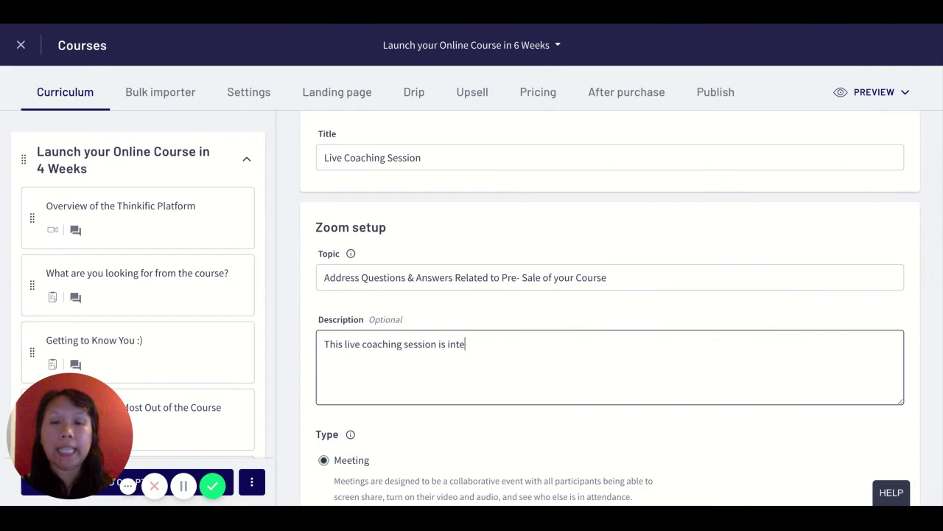
text(nded to answer any fin)
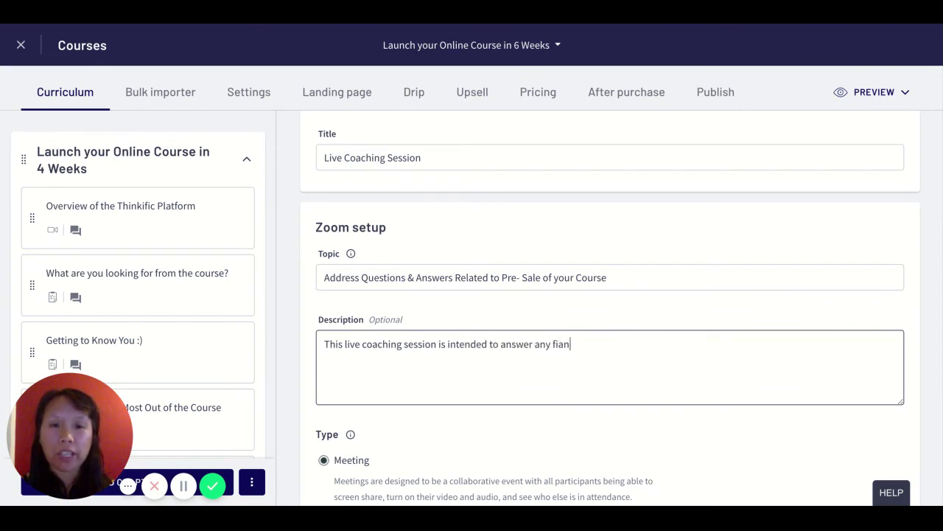
text(al questions...)
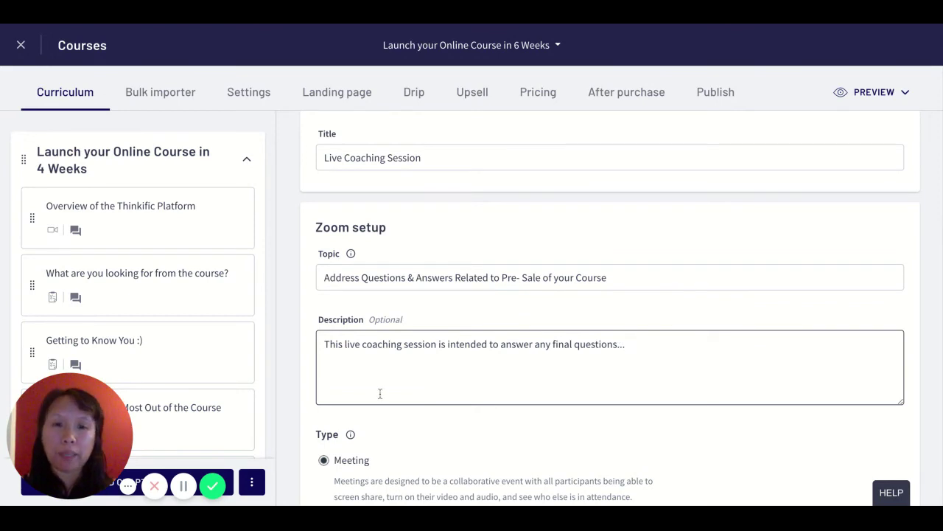
- Change the meeting date to July 21 in the Scheduling calendar
scroll(379, 391, down, 1)
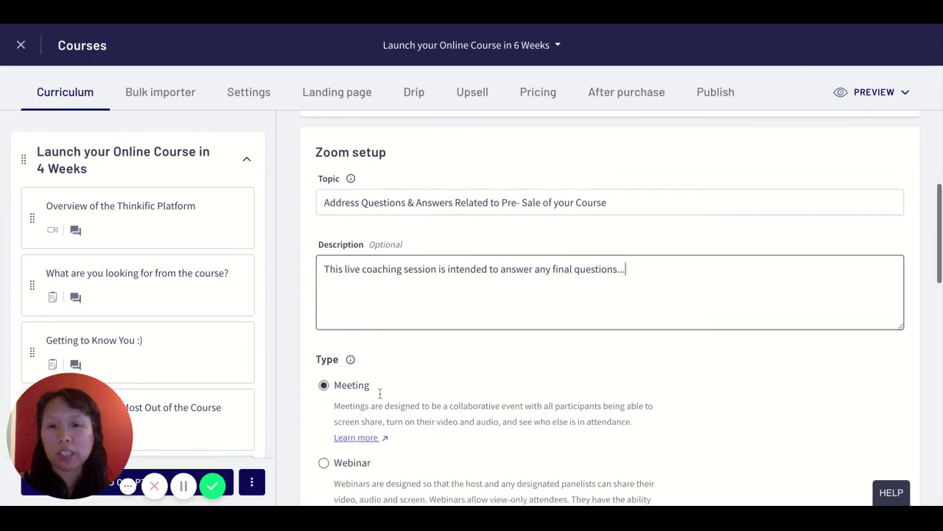
scroll(490, 362, down, 1)
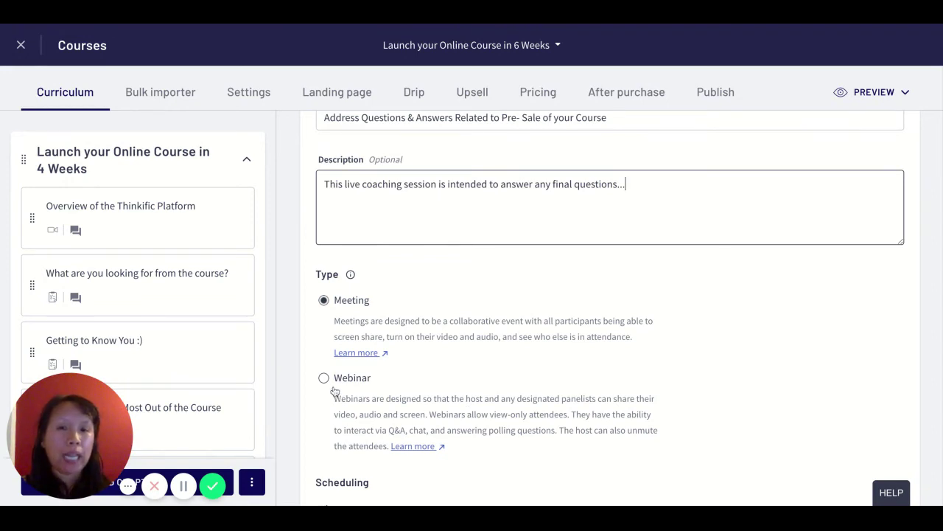
scroll(430, 402, down, 3)
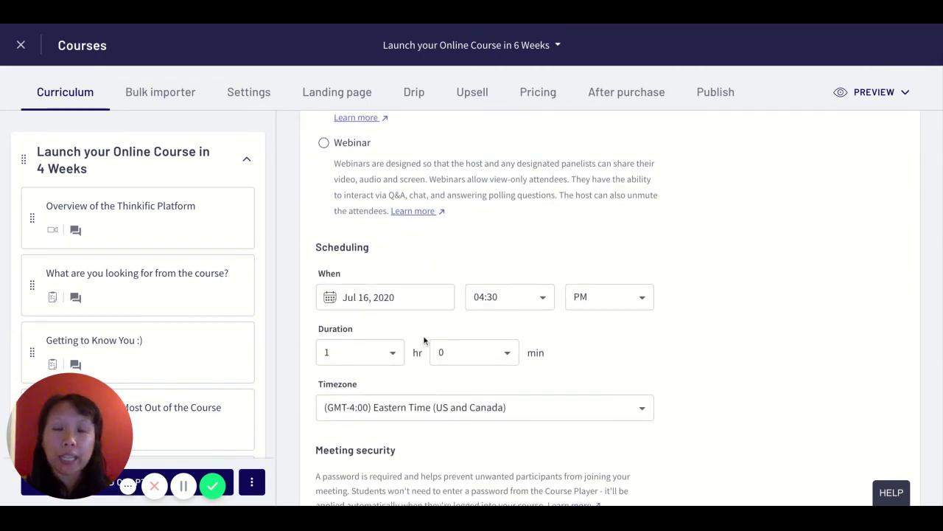
click(403, 297)
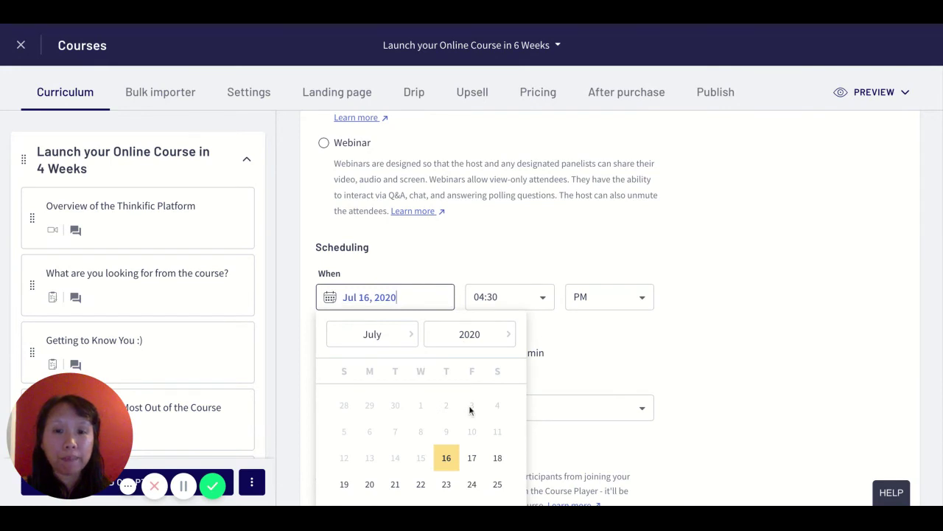
scroll(470, 407, down, 1)
click(398, 395)
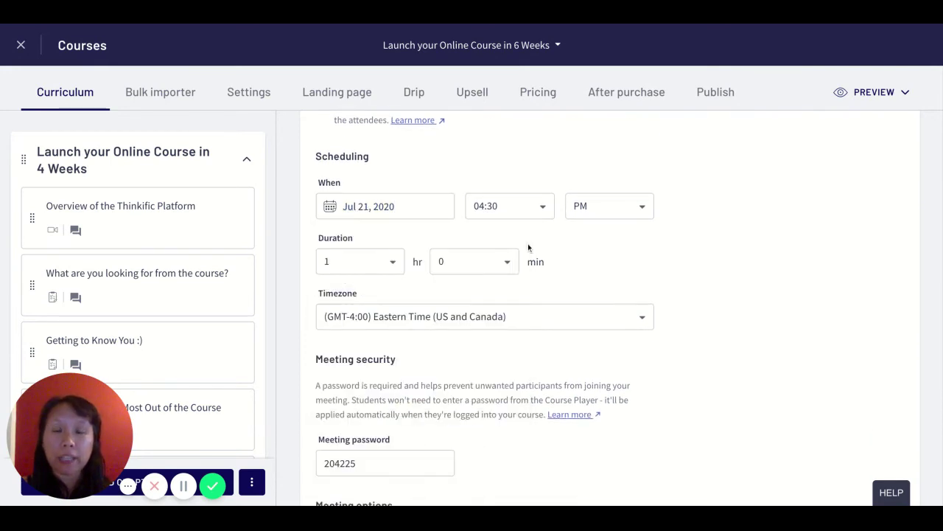
scroll(417, 327, down, 2)
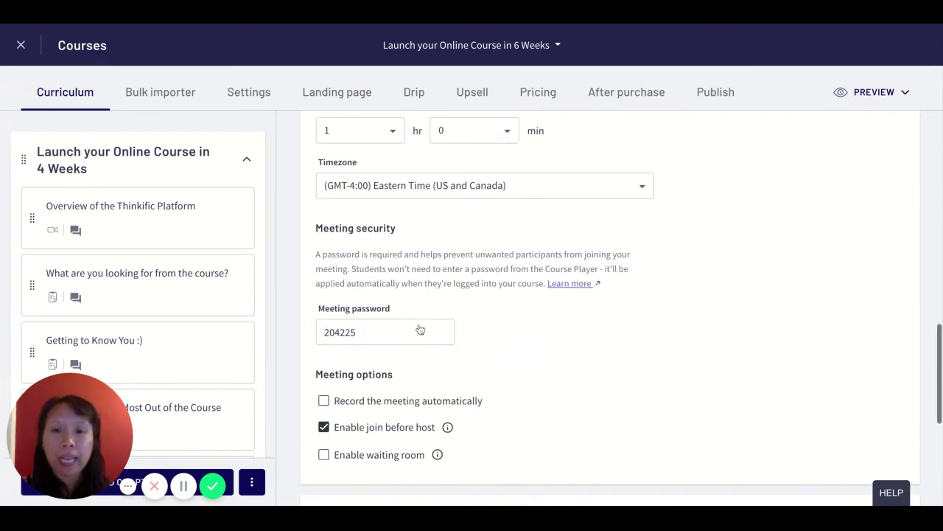
click(408, 332)
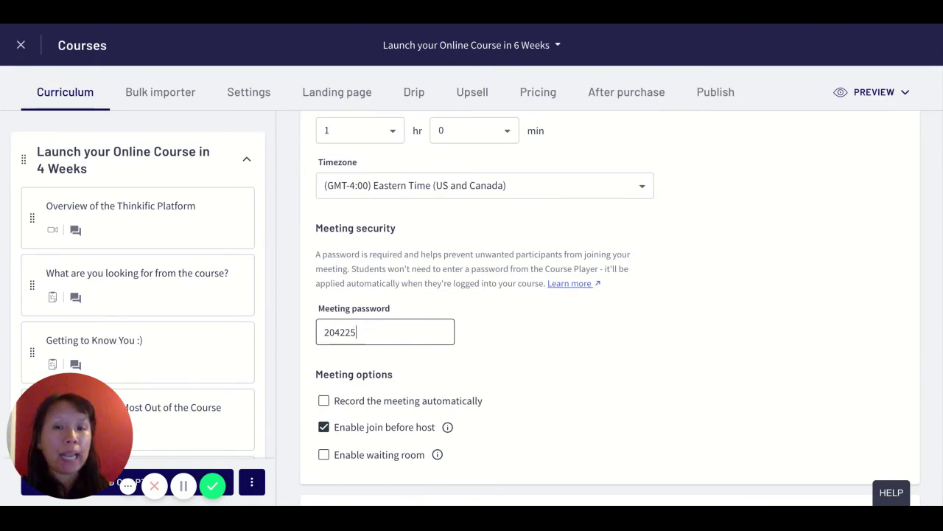
- Turn off join before host and enable the waiting room
click(324, 430)
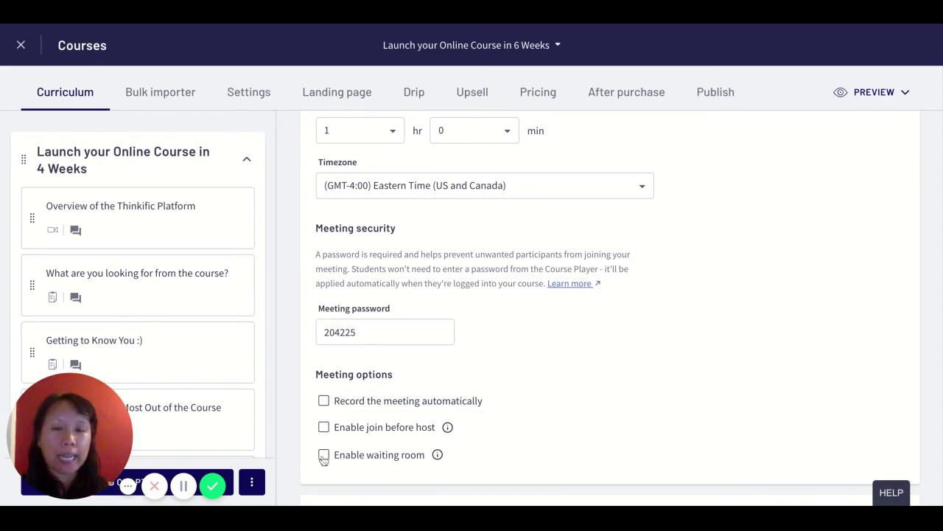
click(323, 455)
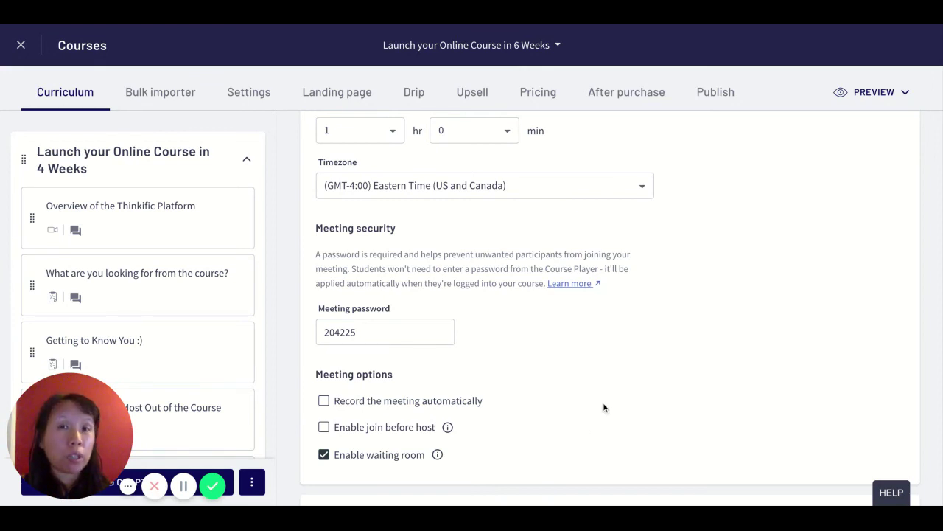
scroll(603, 407, up, 10)
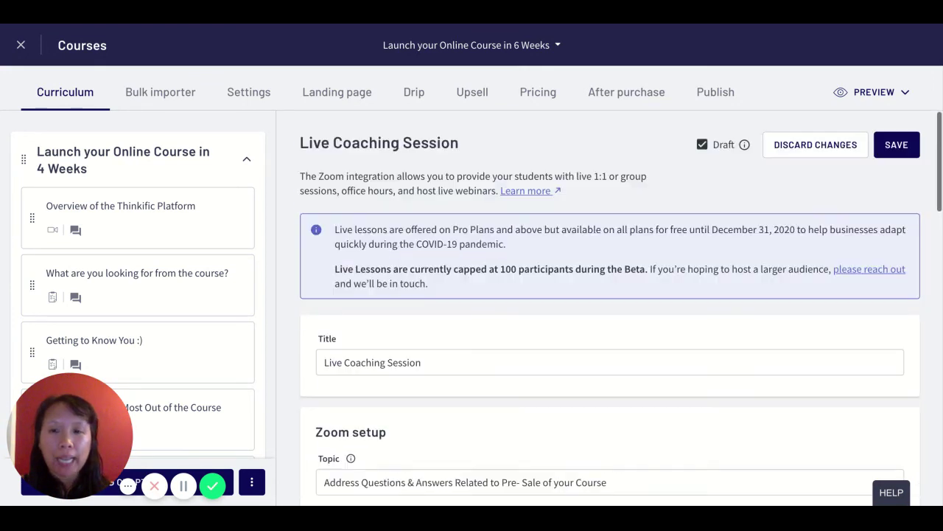
- Save the lesson, scheduling the meeting for Tue, Jul 21 at 04:30 PM EDT, then start it
click(886, 147)
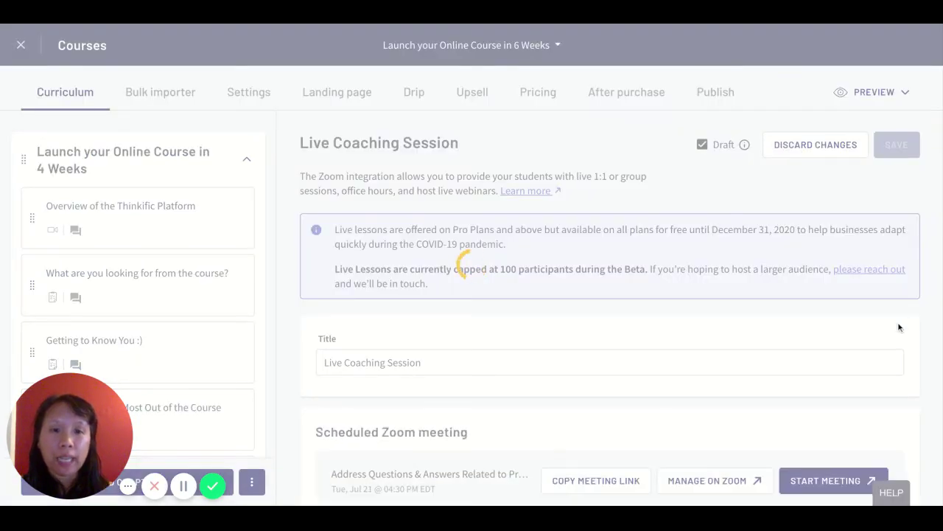
scroll(769, 295, down, 2)
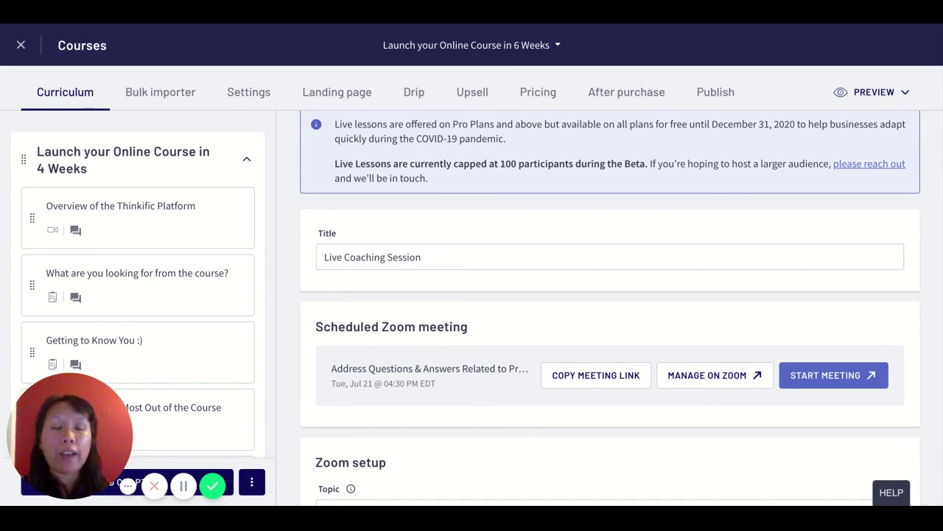
click(835, 377)
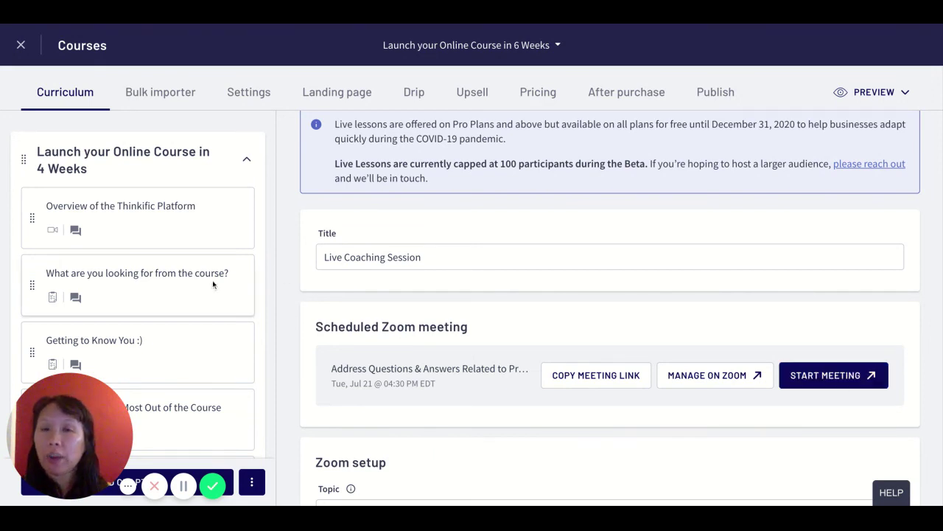
scroll(212, 280, down, 2)
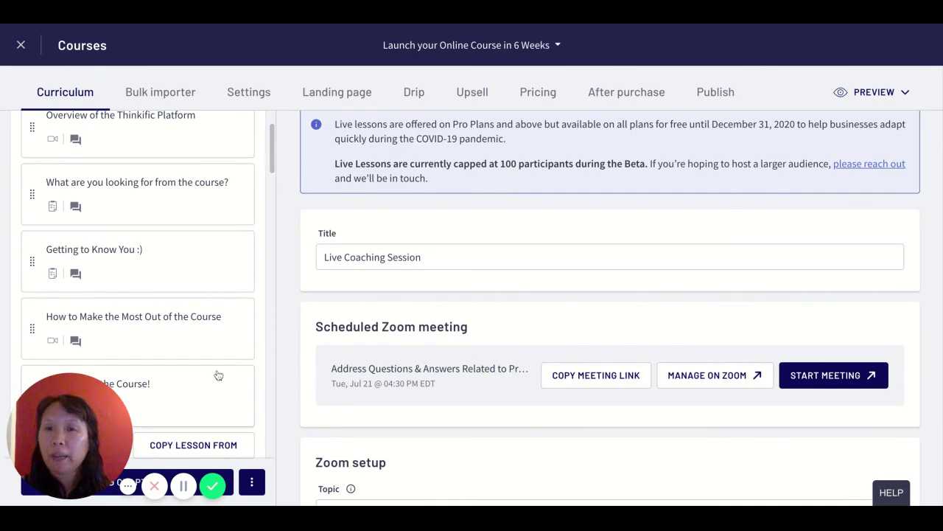
scroll(219, 376, down, 5)
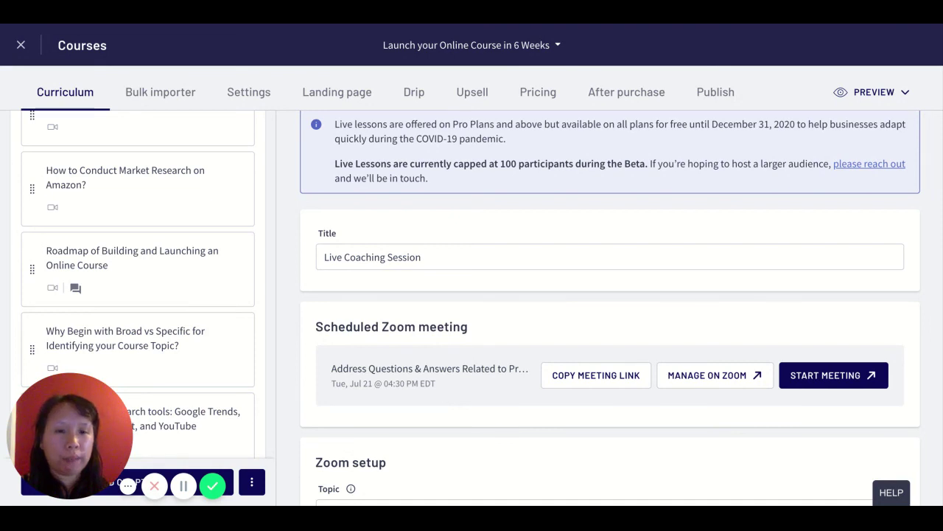
scroll(609, 295, up, 3)
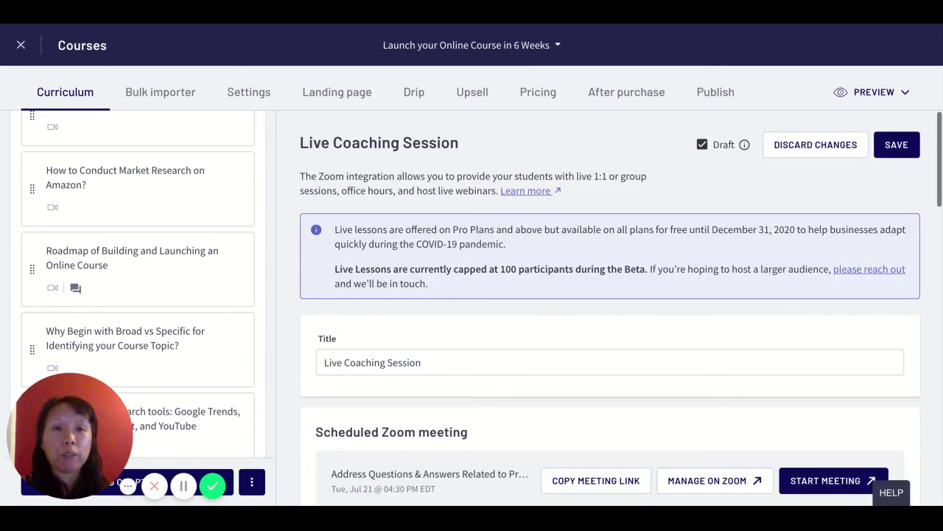